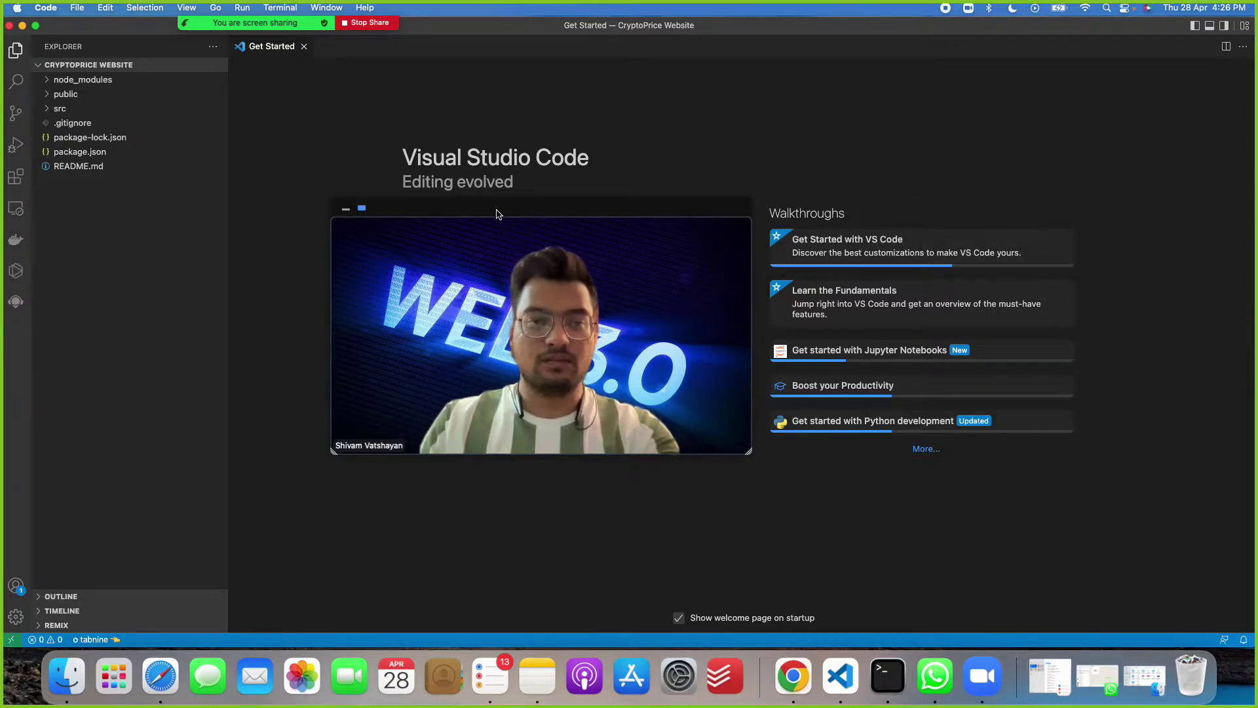
# Step: Open package.json to review its axios, bootstrap and react dependencies and its scripts
pyautogui.click(82, 12)
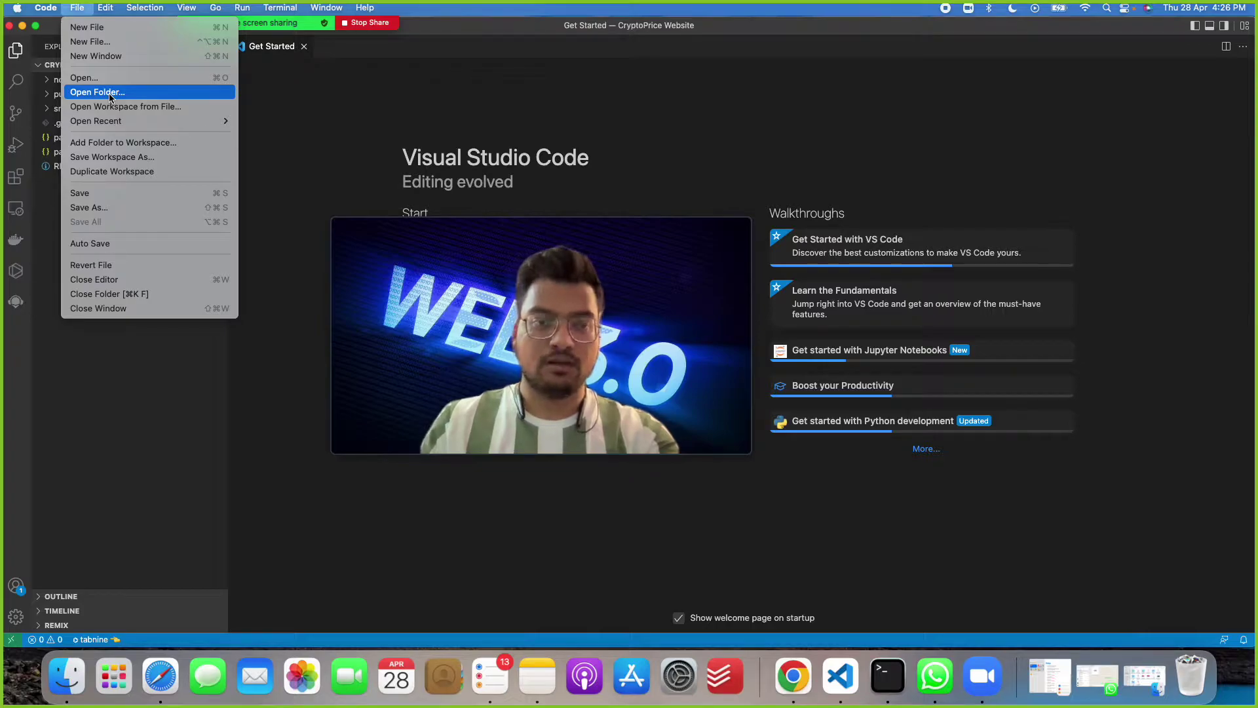
pyautogui.click(261, 112)
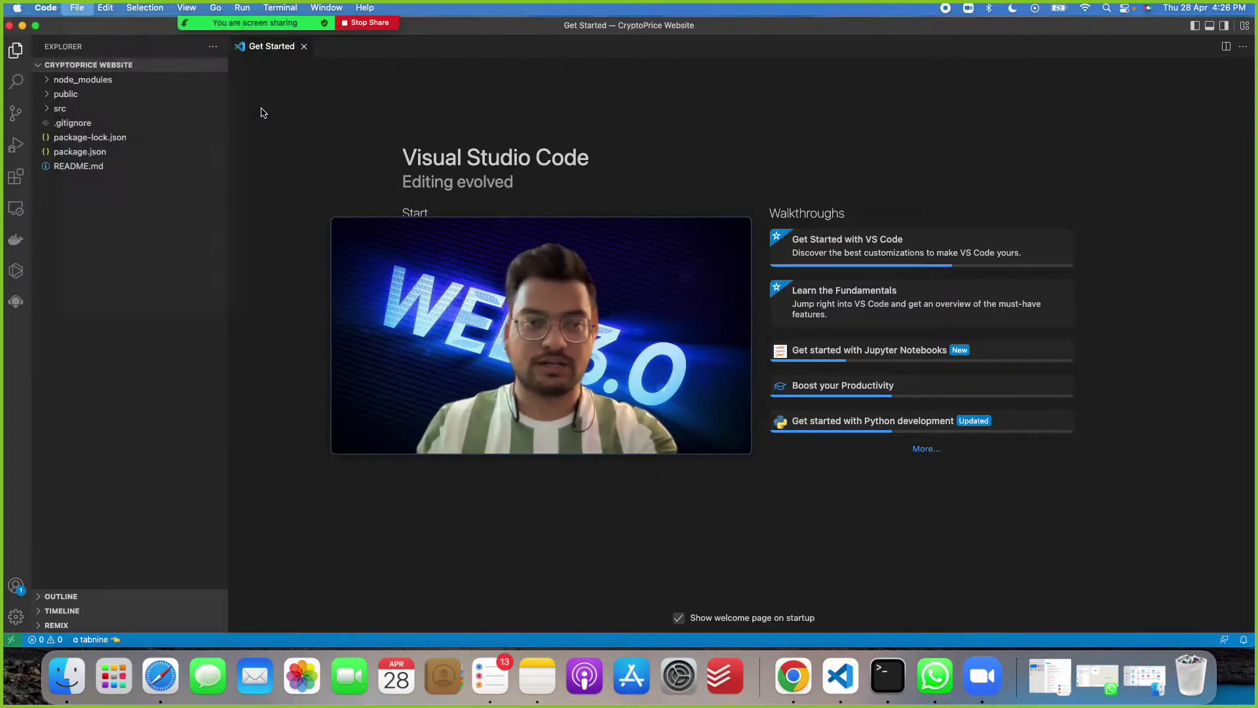
pyautogui.click(149, 152)
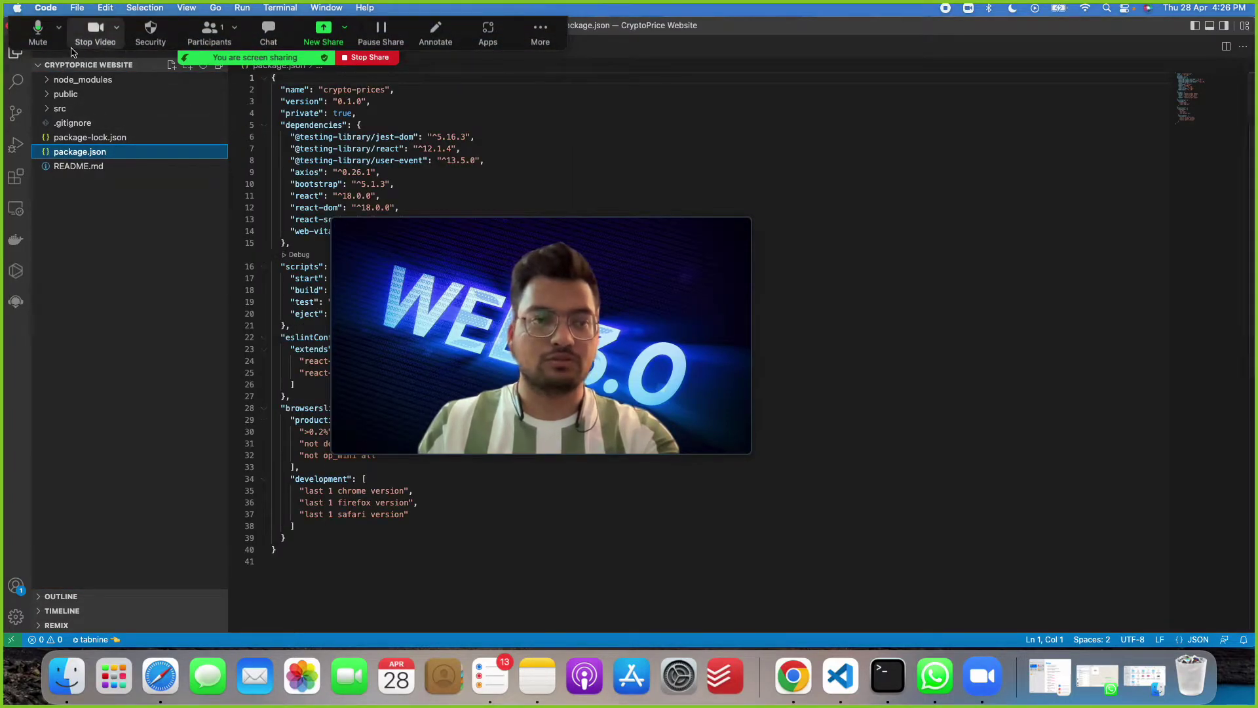
pyautogui.moveTo(118, 41); pyautogui.dragTo(776, 49)
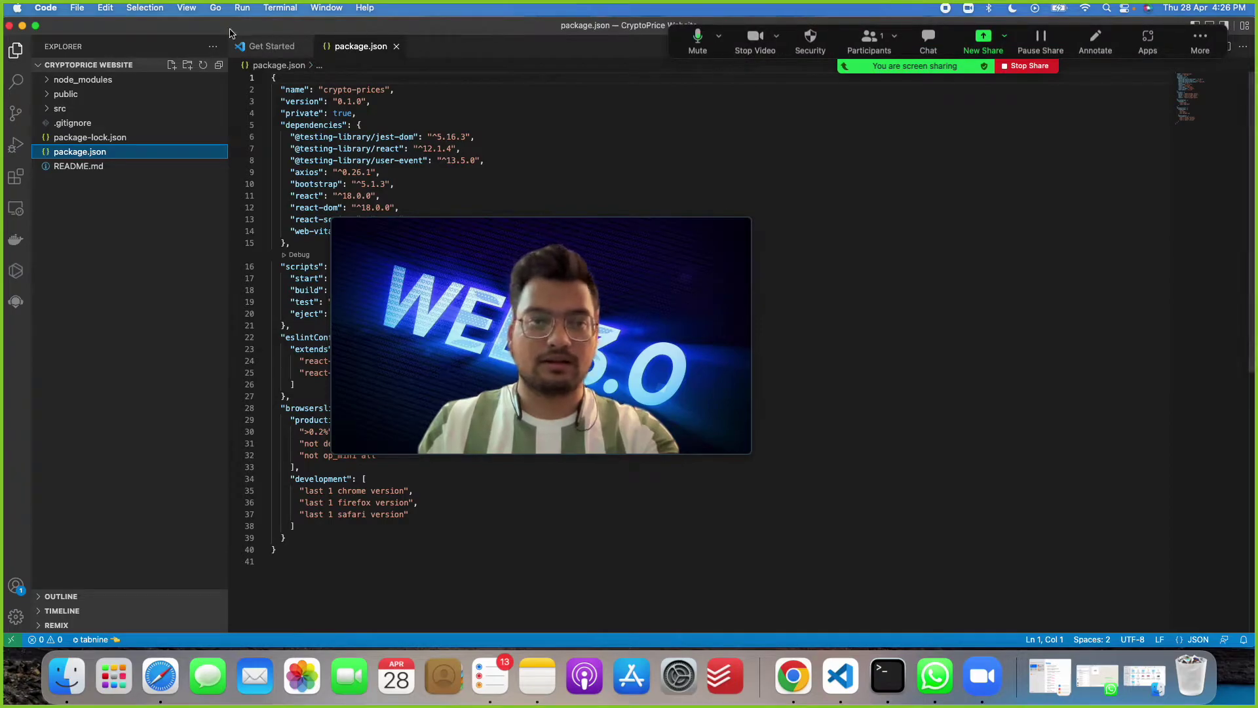
# Step: In a new terminal, run npm install and then npm start to launch the CryptoPrice app
pyautogui.click(281, 11)
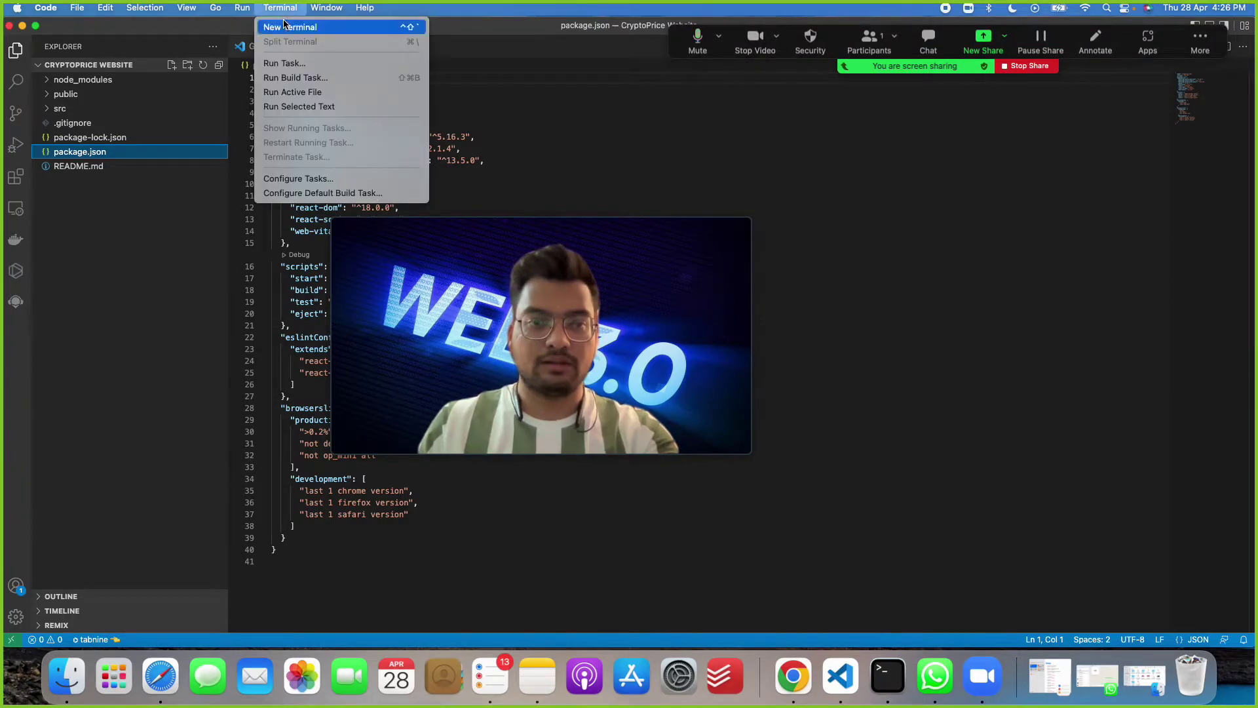
pyautogui.click(287, 27)
pyautogui.moveTo(506, 216); pyautogui.dragTo(1006, 205)
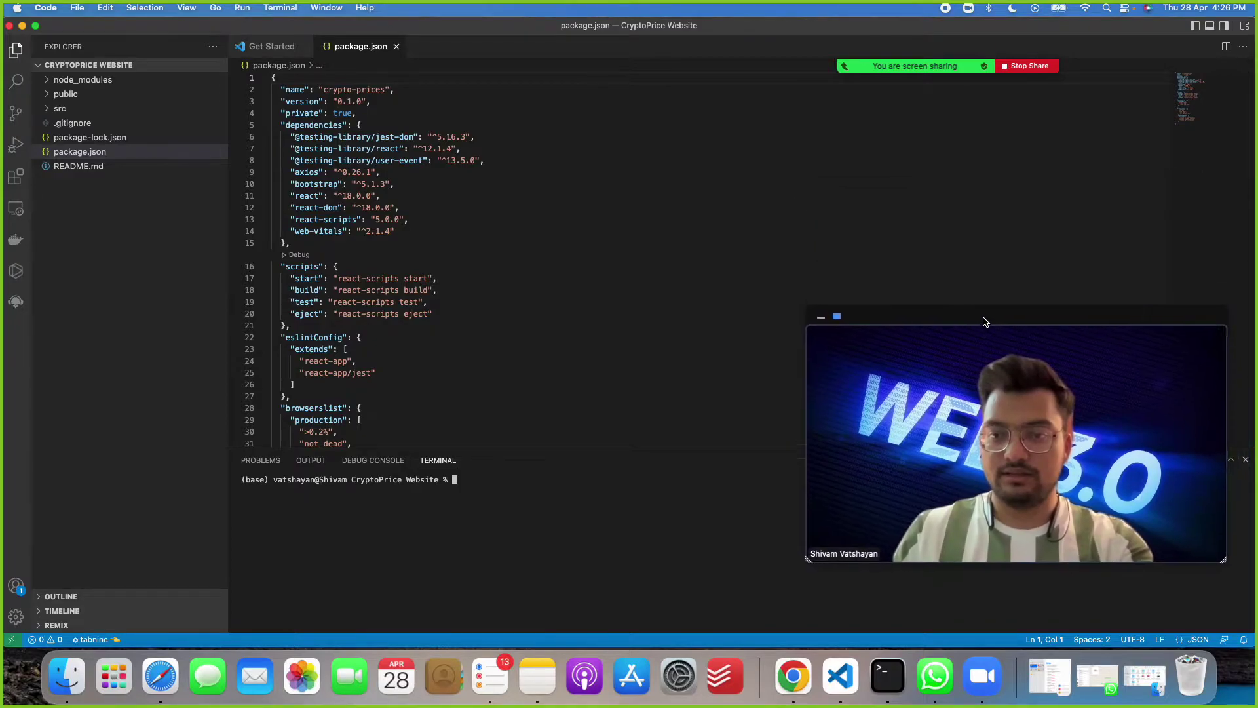
pyautogui.moveTo(1006, 205)
pyautogui.mouseDown()
pyautogui.moveTo(1031, 439)
pyautogui.moveTo(1004, 466)
pyautogui.moveTo(1011, 443)
pyautogui.moveTo(1009, 455)
pyautogui.mouseUp()
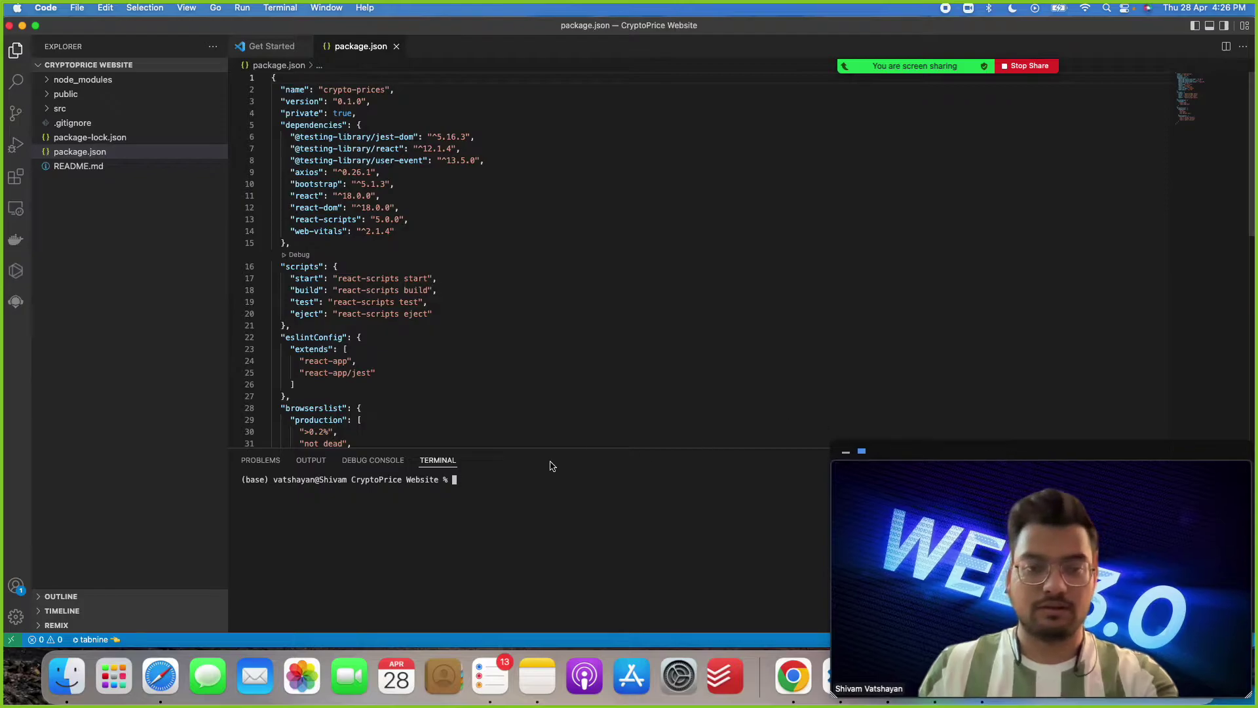
pyautogui.write('npm install')
pyautogui.press('Return')
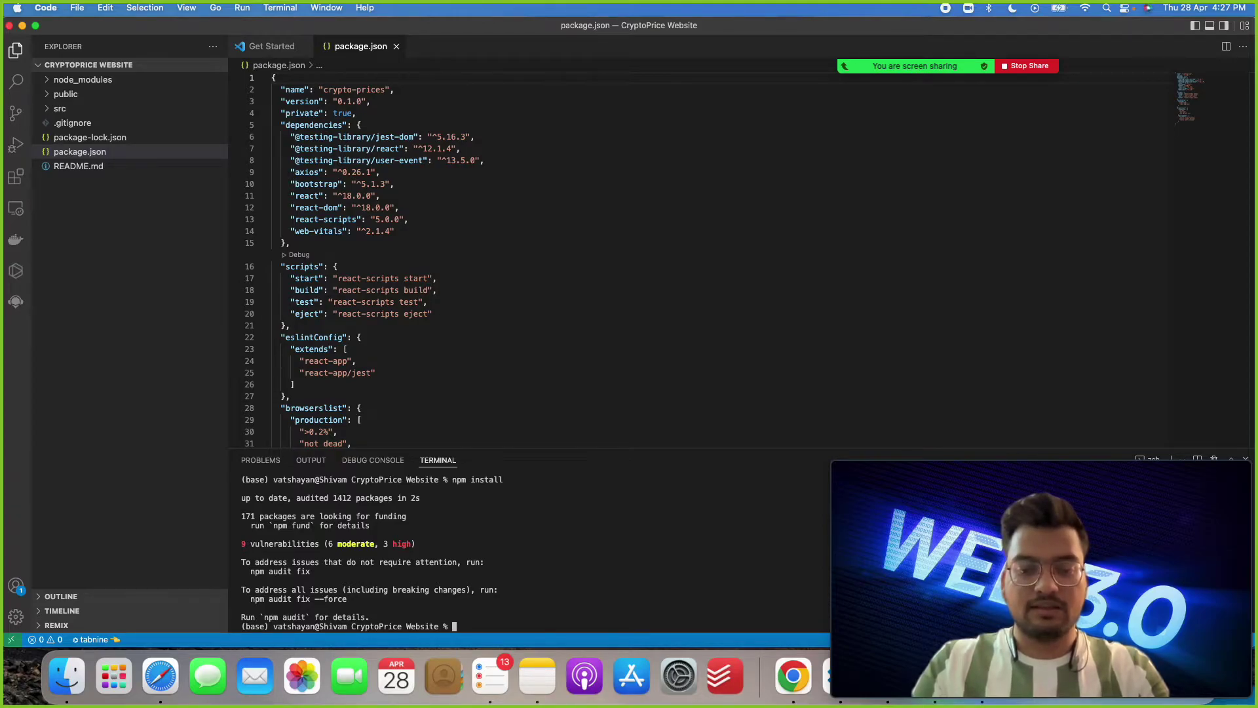
pyautogui.write('npm start')
pyautogui.press('Return')
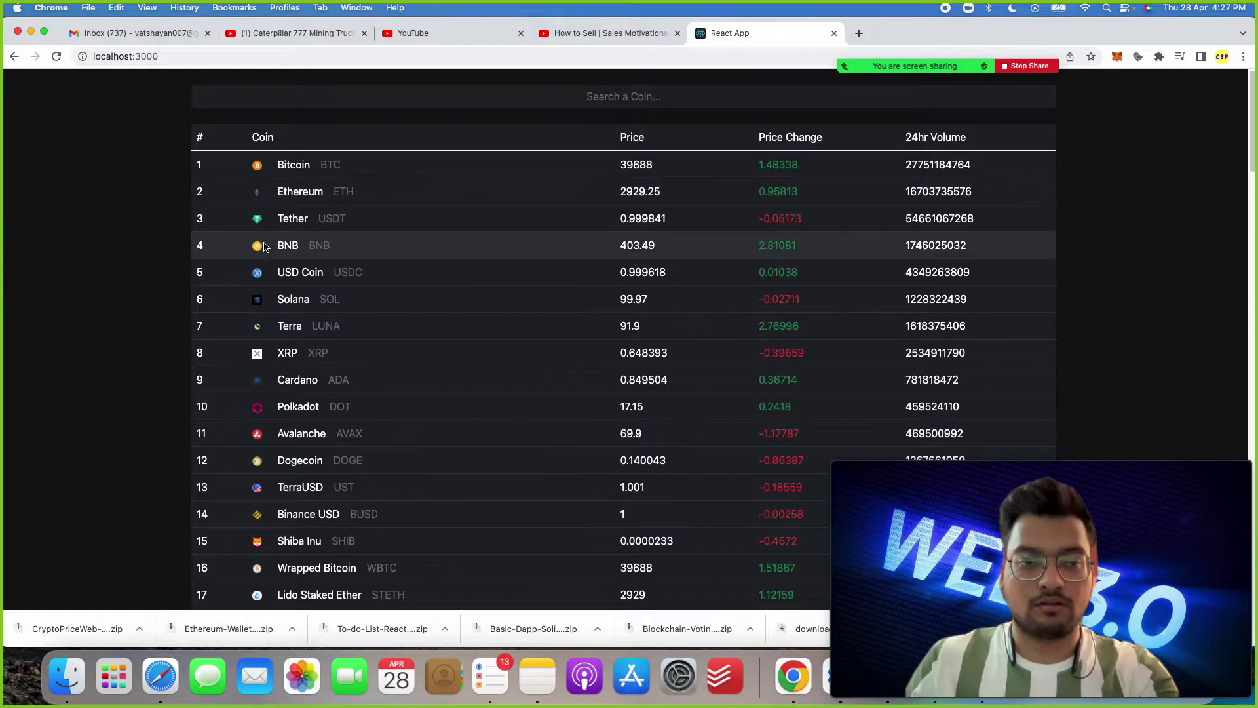
pyautogui.scroll(-5, 262, 147)
pyautogui.scroll(-15, 263, 260)
pyautogui.scroll(-5, 263, 261)
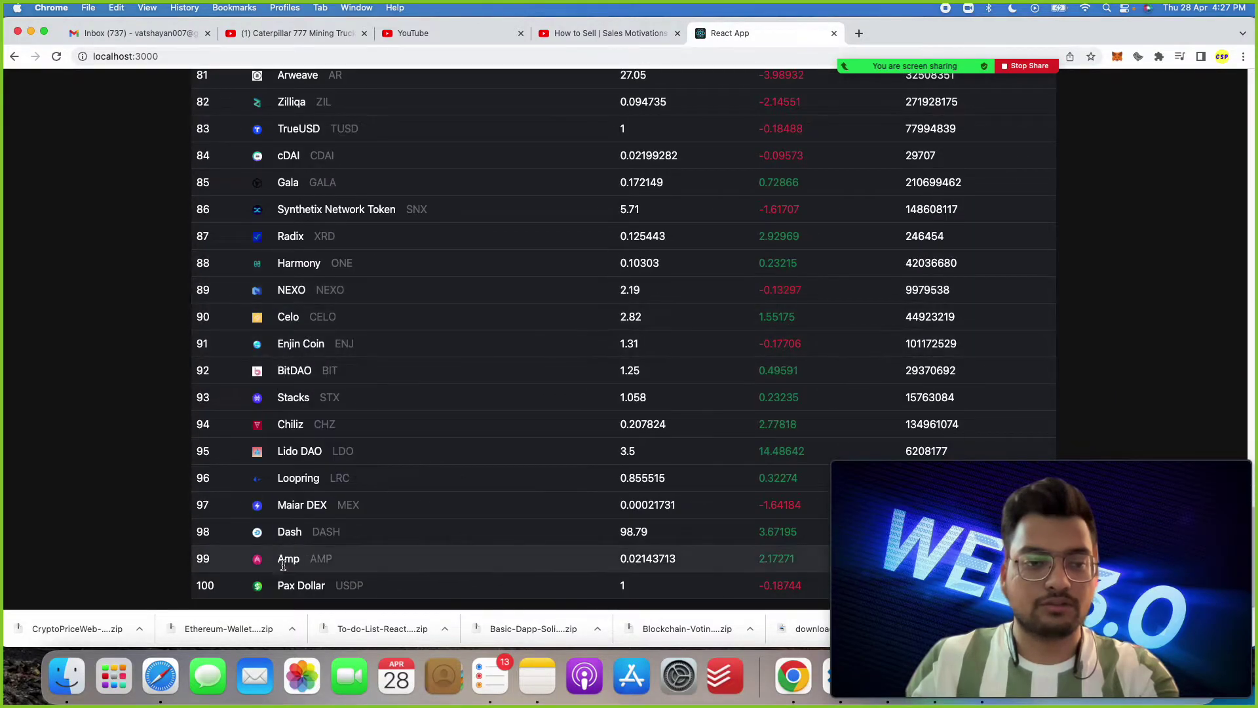
pyautogui.scroll(2, 283, 576)
pyautogui.scroll(15, 282, 575)
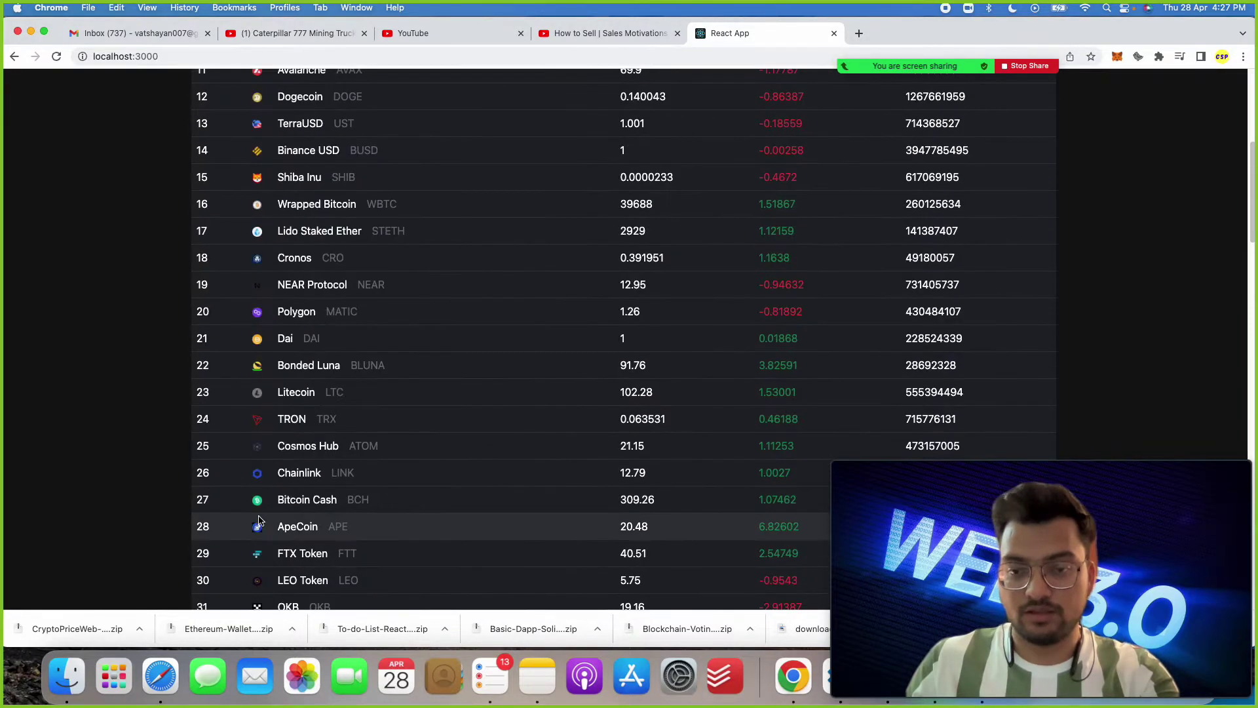
pyautogui.scroll(5, 283, 576)
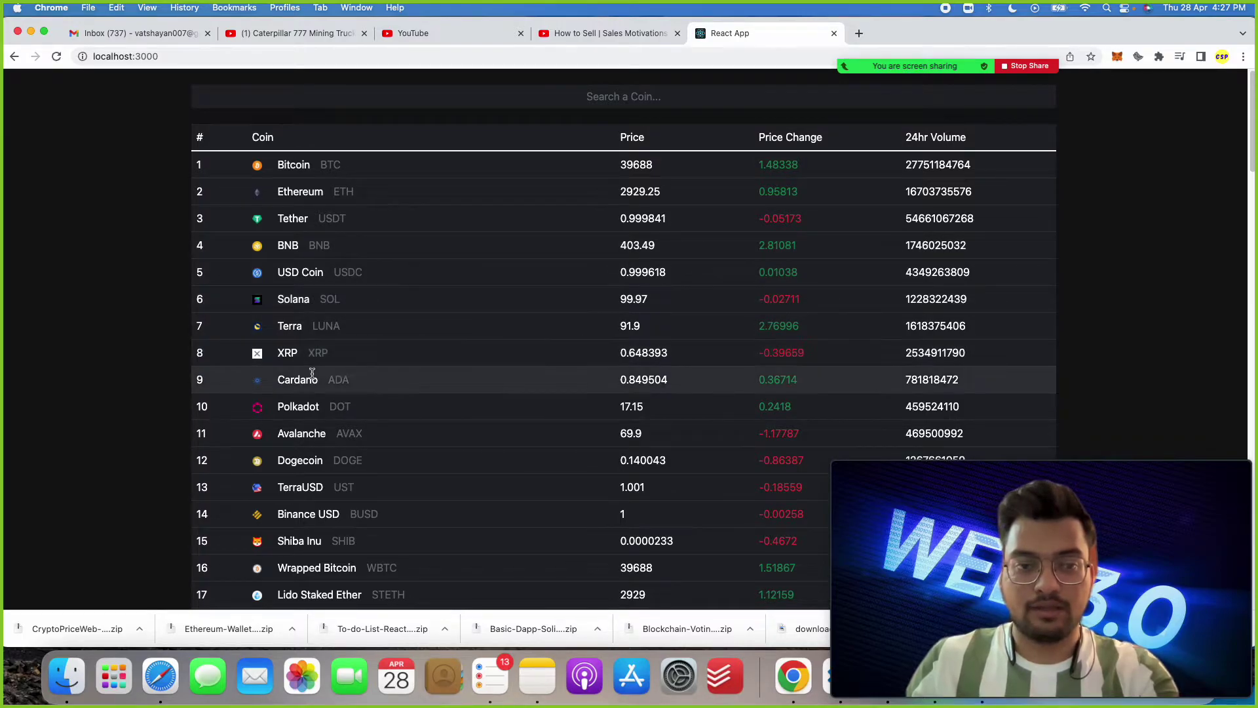
pyautogui.scroll(-5, 313, 406)
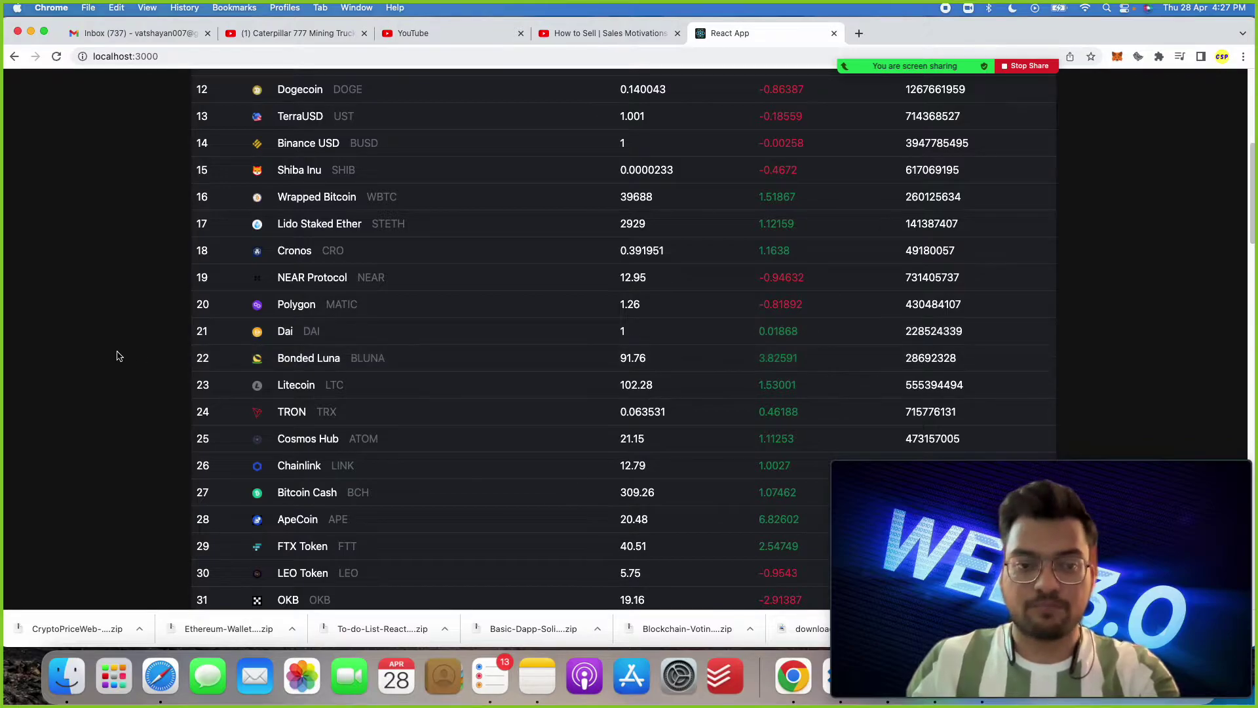
pyautogui.scroll(2, 118, 354)
pyautogui.scroll(3, 120, 356)
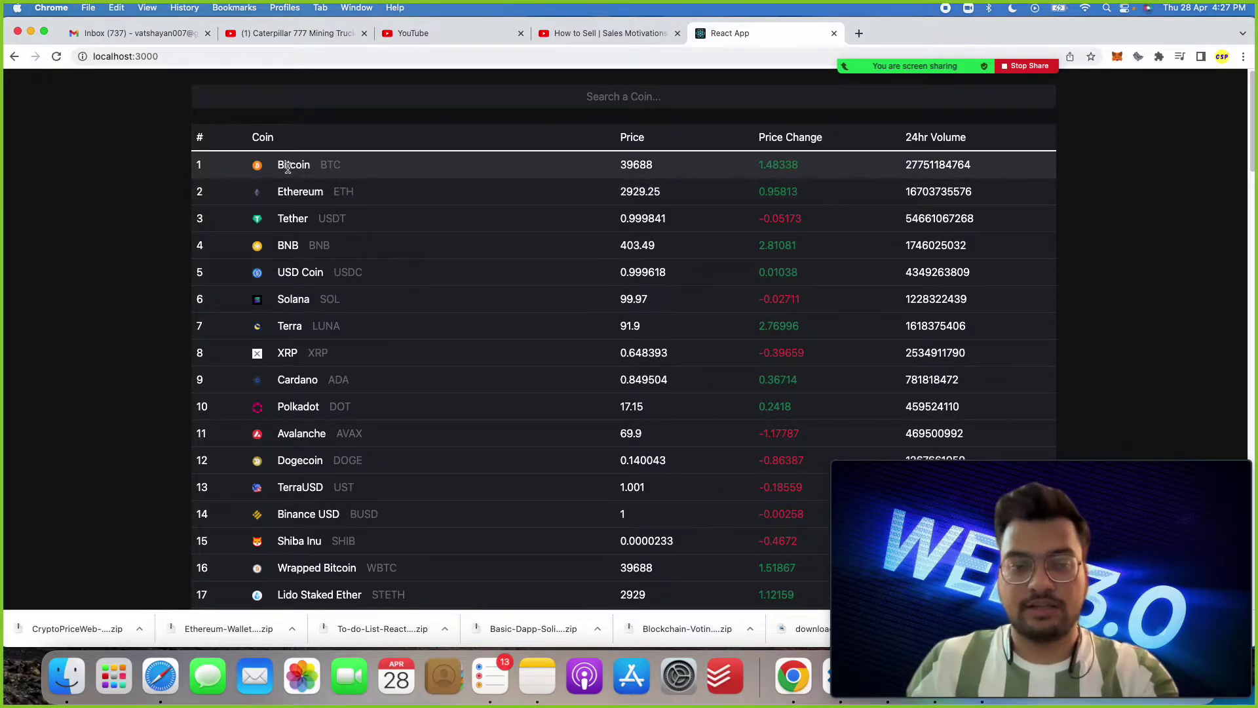
# Step: Search Google for the bitcoin price and convert it from INR to US dollars (39,705.30)
pyautogui.press('super+t')
pyautogui.write('bitcoin')
pyautogui.press('Return')
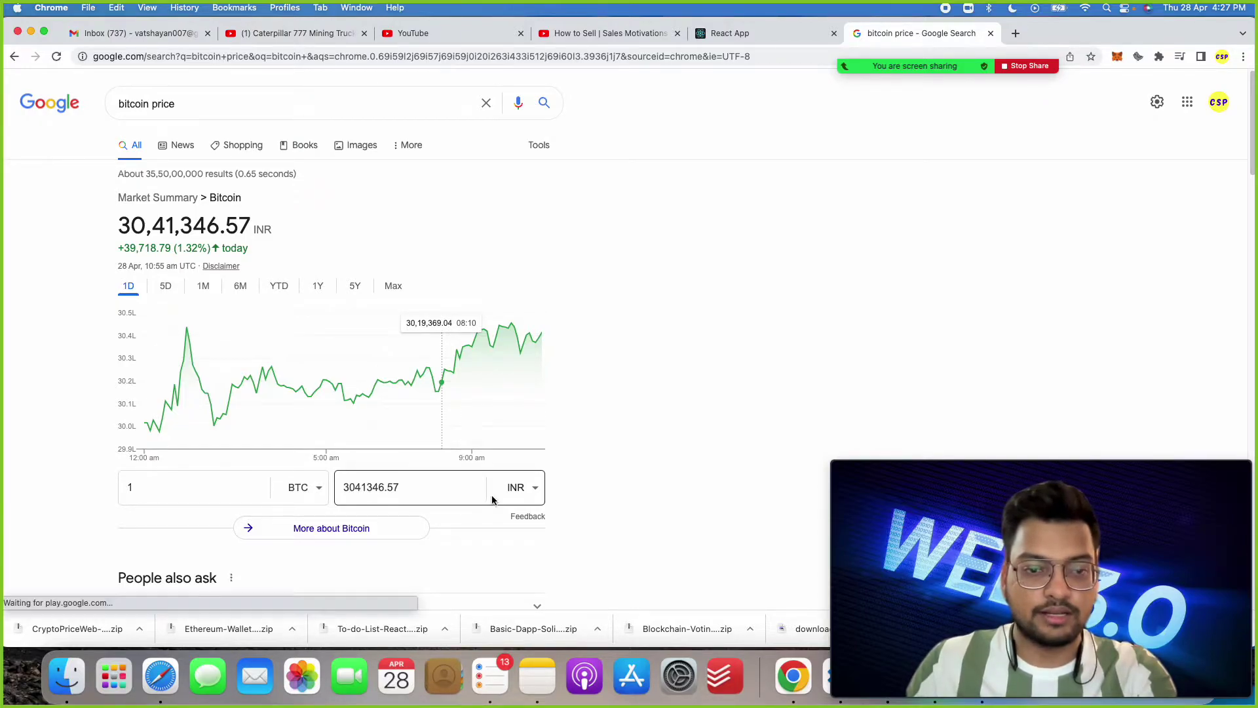
pyautogui.click(530, 494)
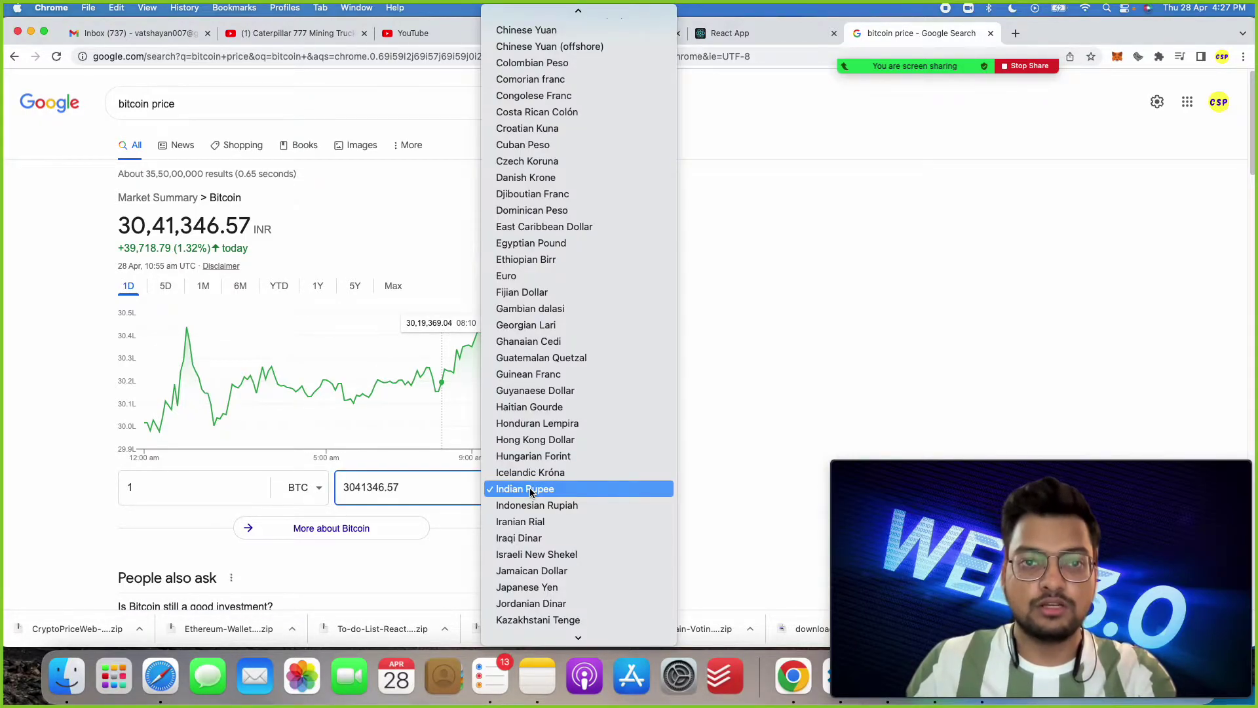
pyautogui.write('un')
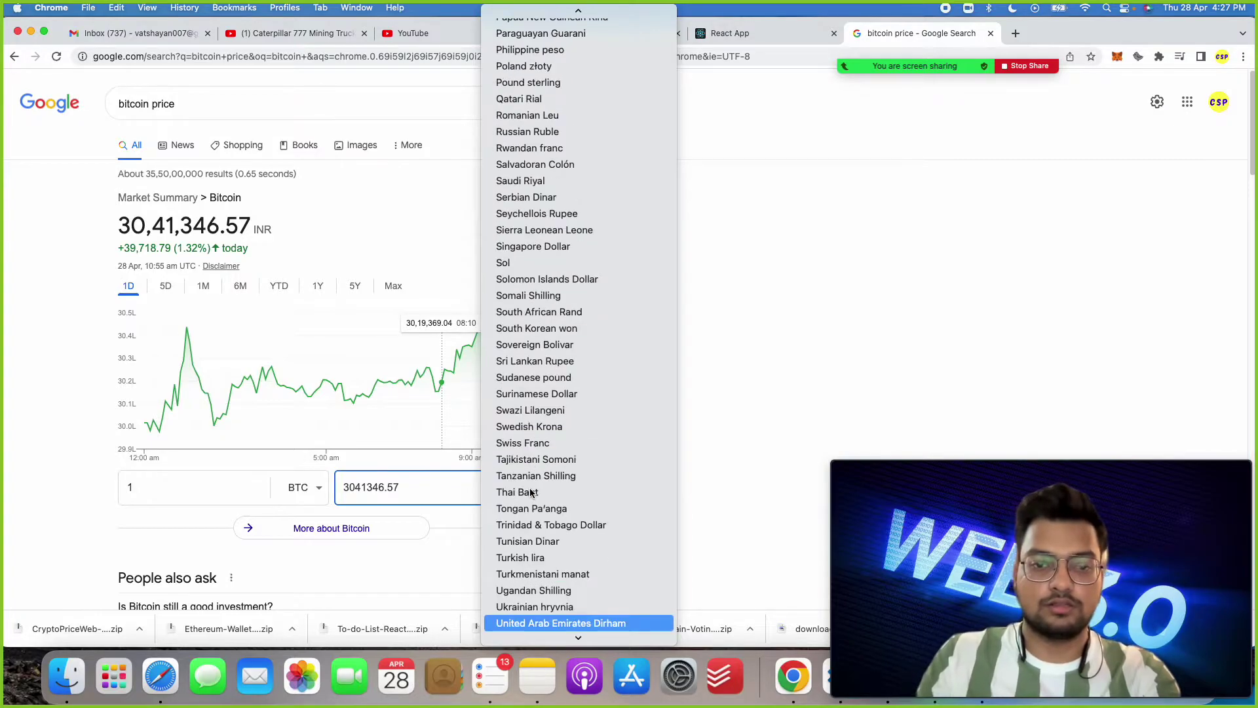
pyautogui.press('Down')
pyautogui.press('Down')
pyautogui.press('Up')
pyautogui.press('Escape')
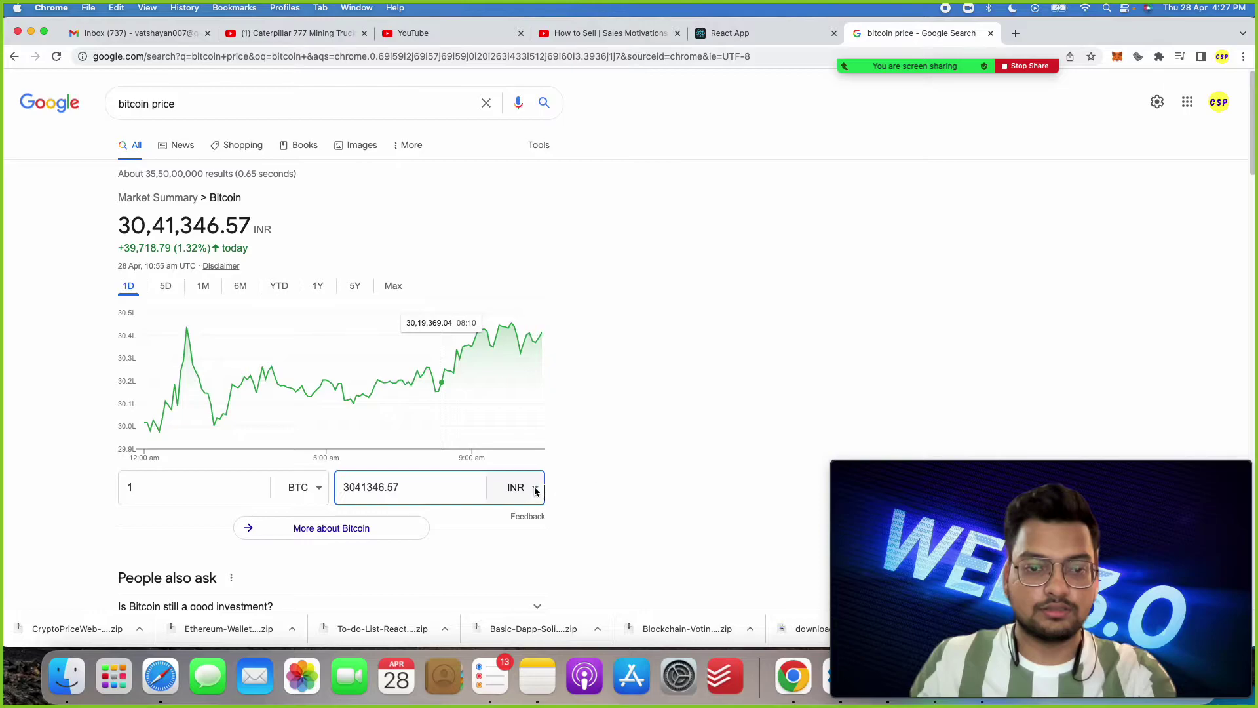
pyautogui.click(535, 491)
pyautogui.click(522, 489)
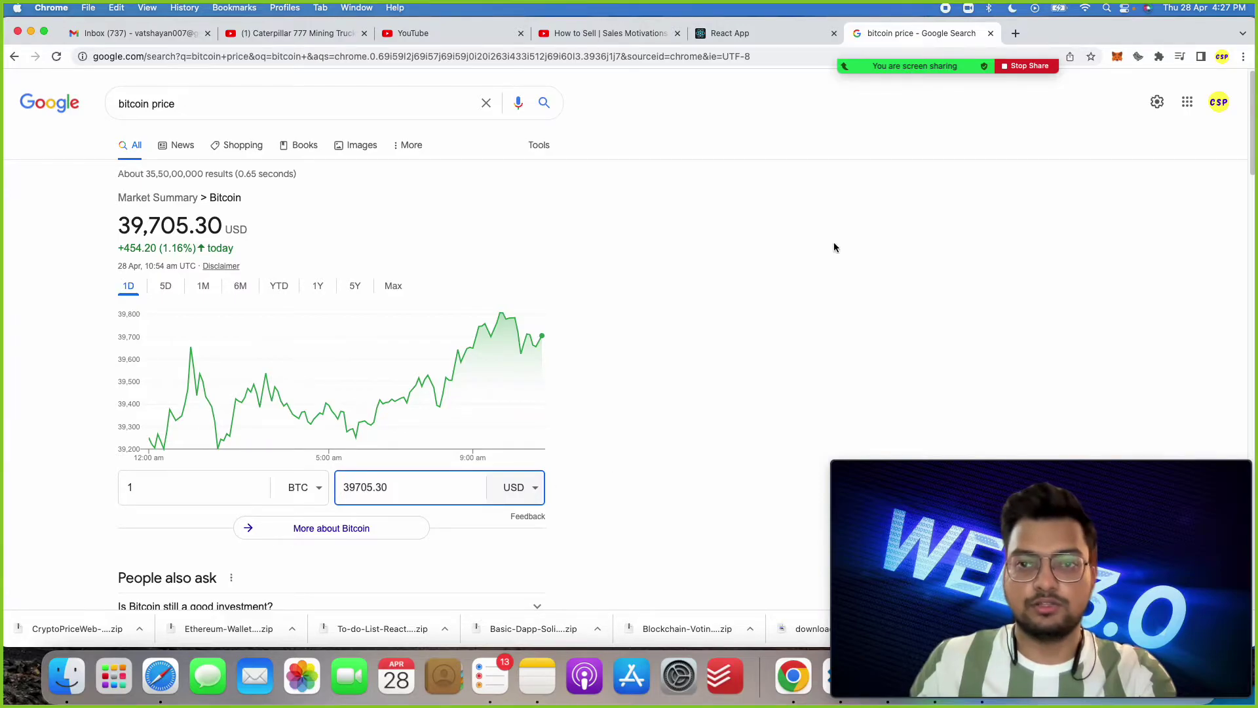
# Step: Compare Bitcoin's price between the React App coin table and the Google result
pyautogui.click(740, 33)
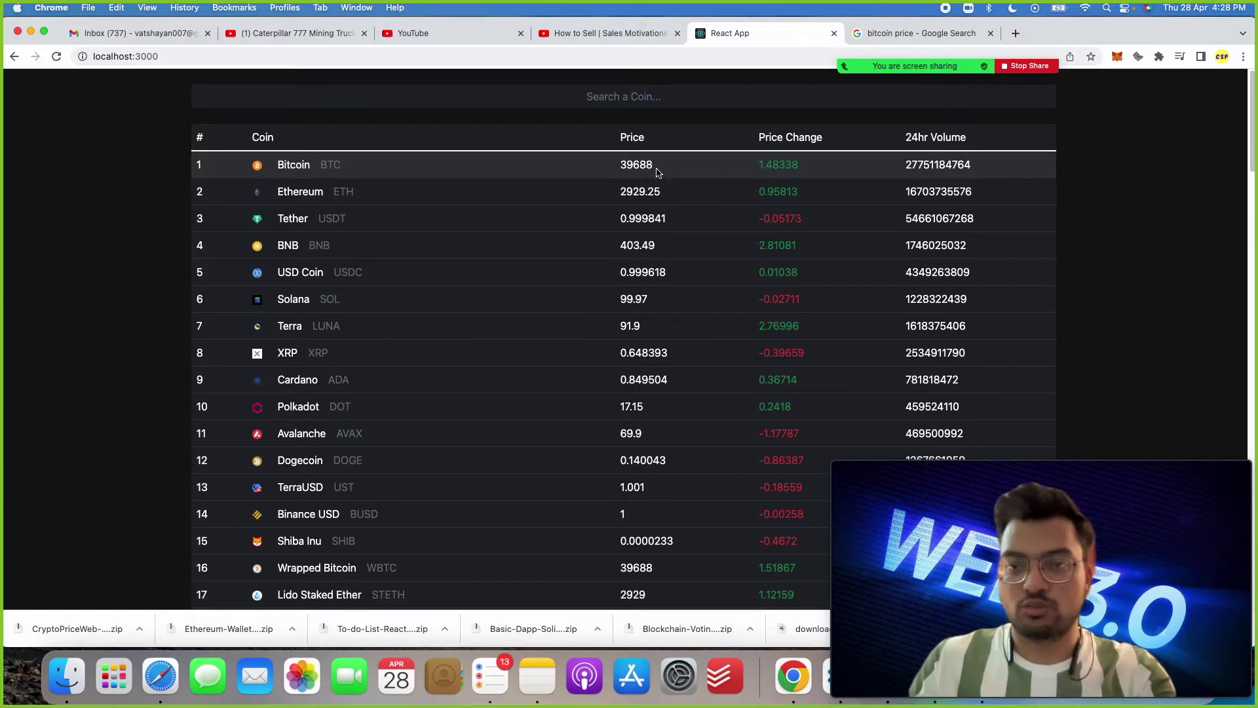
pyautogui.click(871, 36)
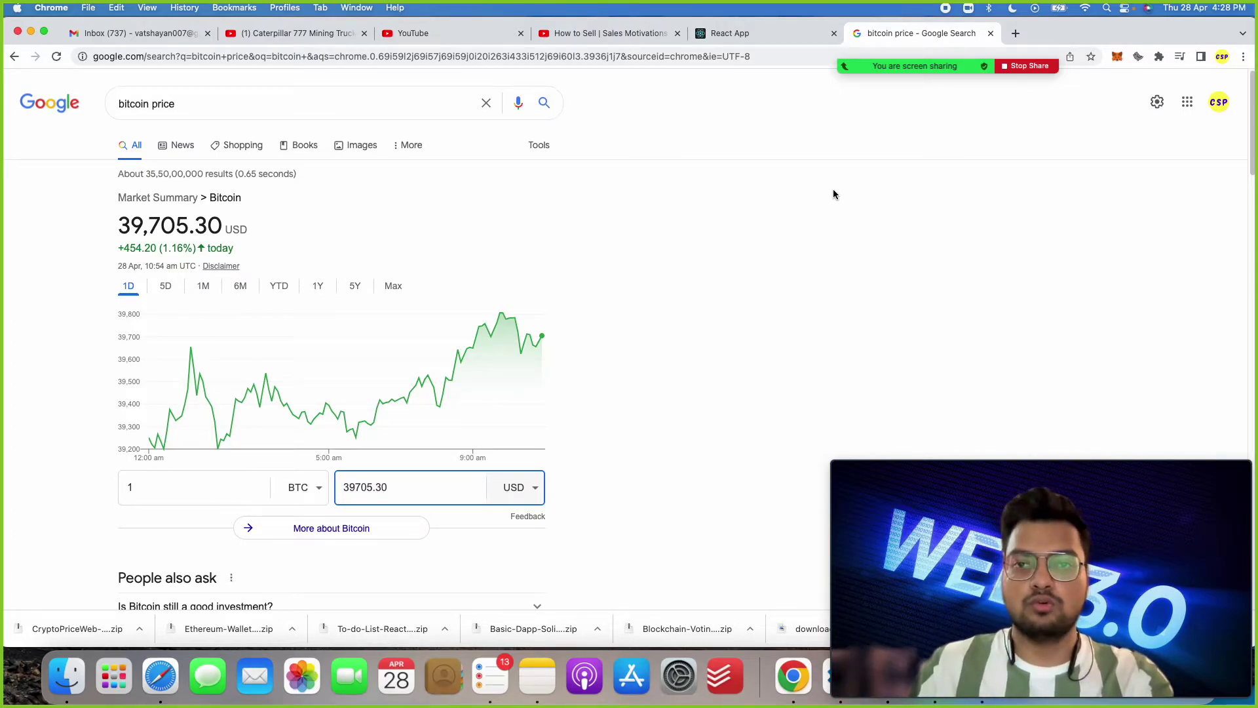
pyautogui.click(767, 37)
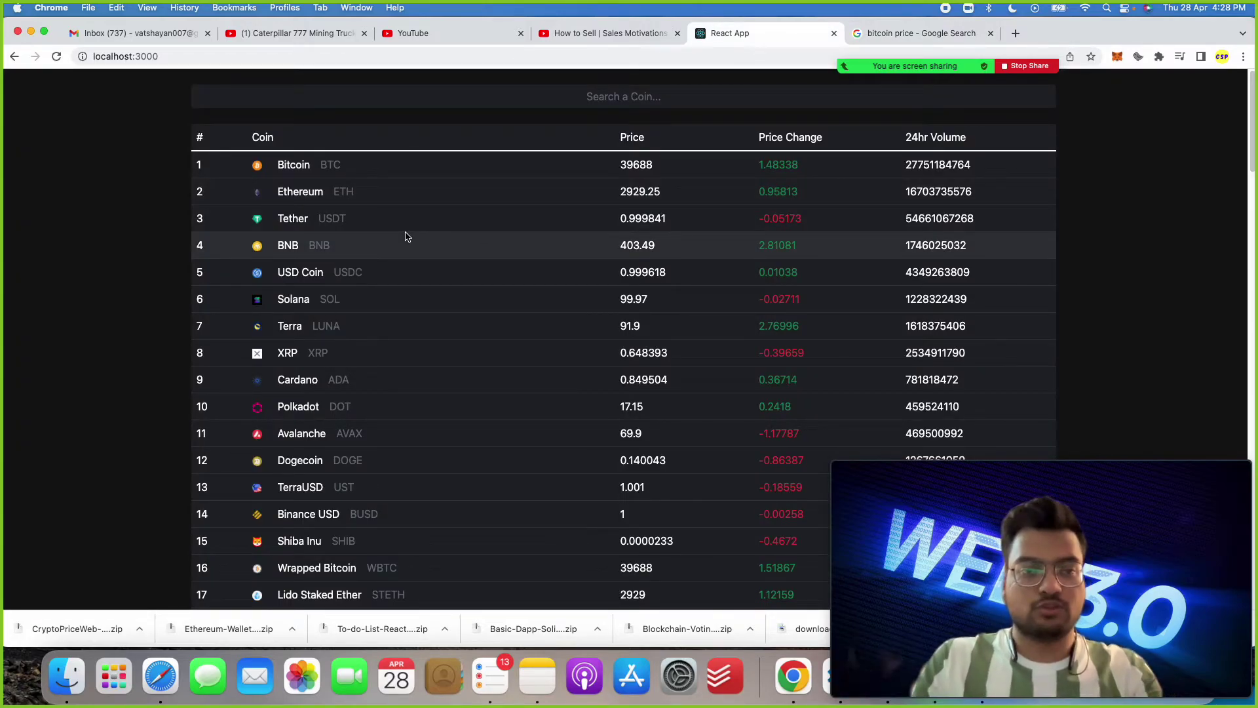
# Step: Search 'ethereum current price' in US dollars (2,929.14) and compare it with the React App table
pyautogui.press('super+t')
pyautogui.write('eth')
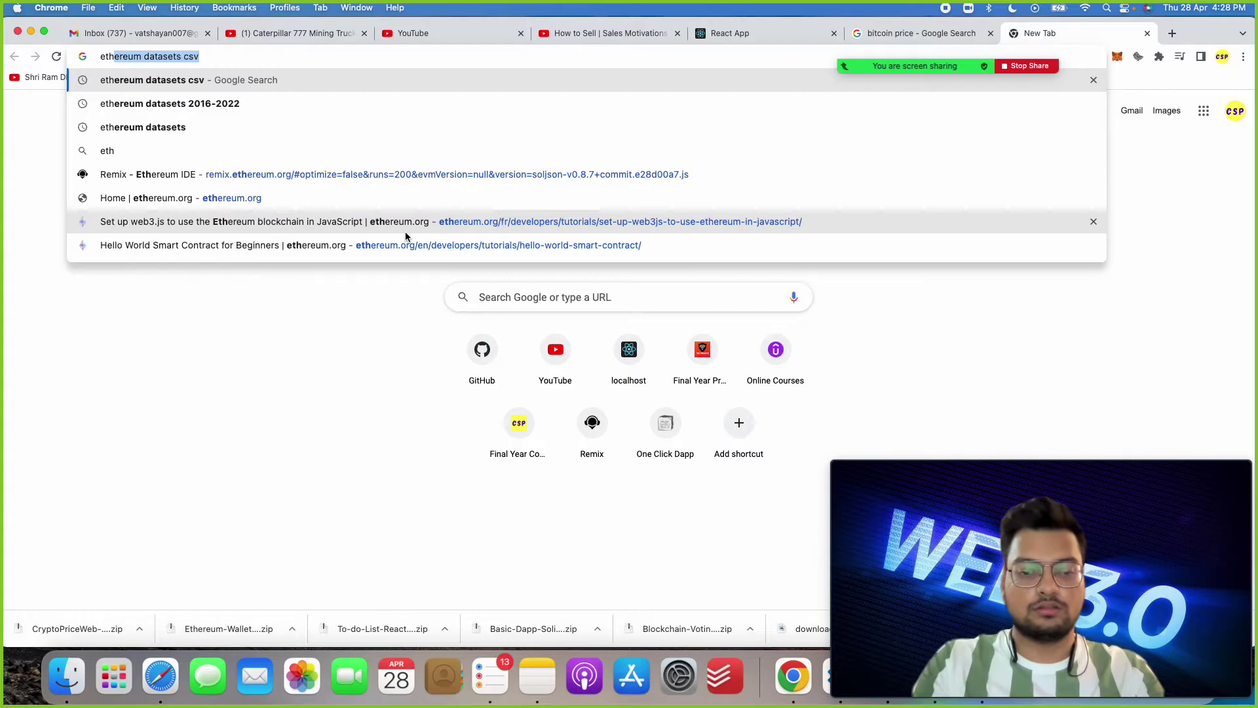
pyautogui.write('ere')
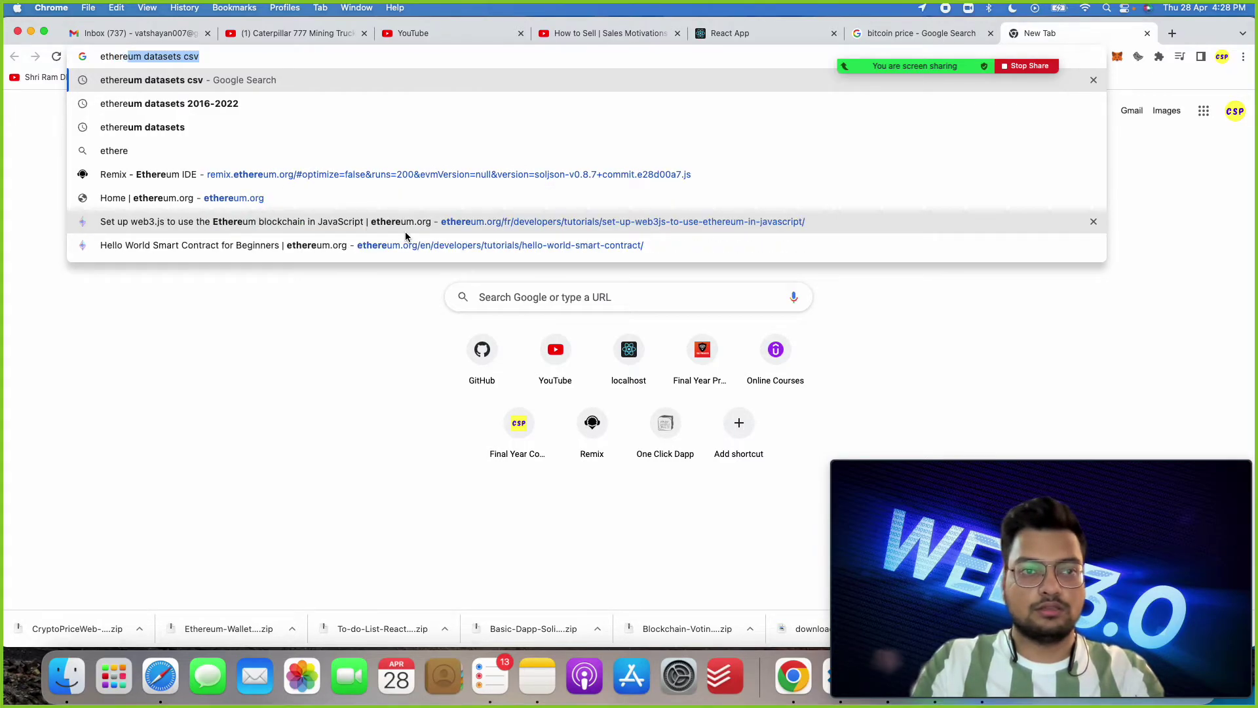
pyautogui.write('um cur')
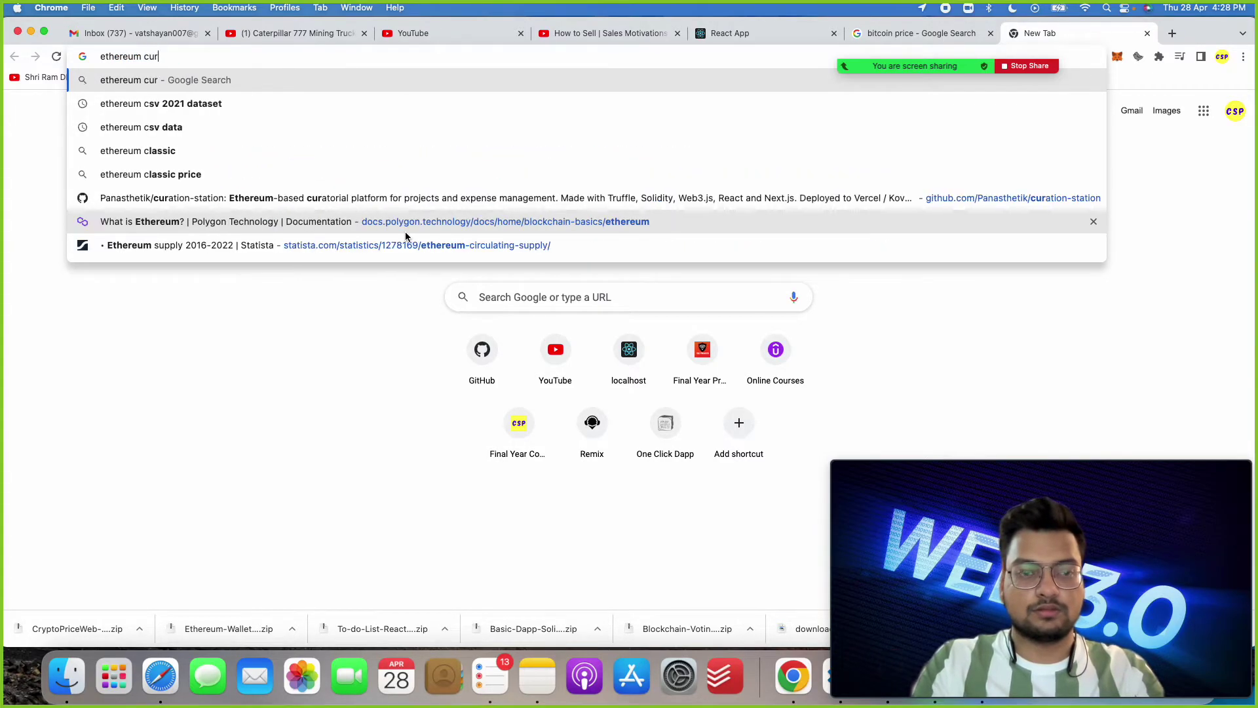
pyautogui.write('re')
pyautogui.press('Return')
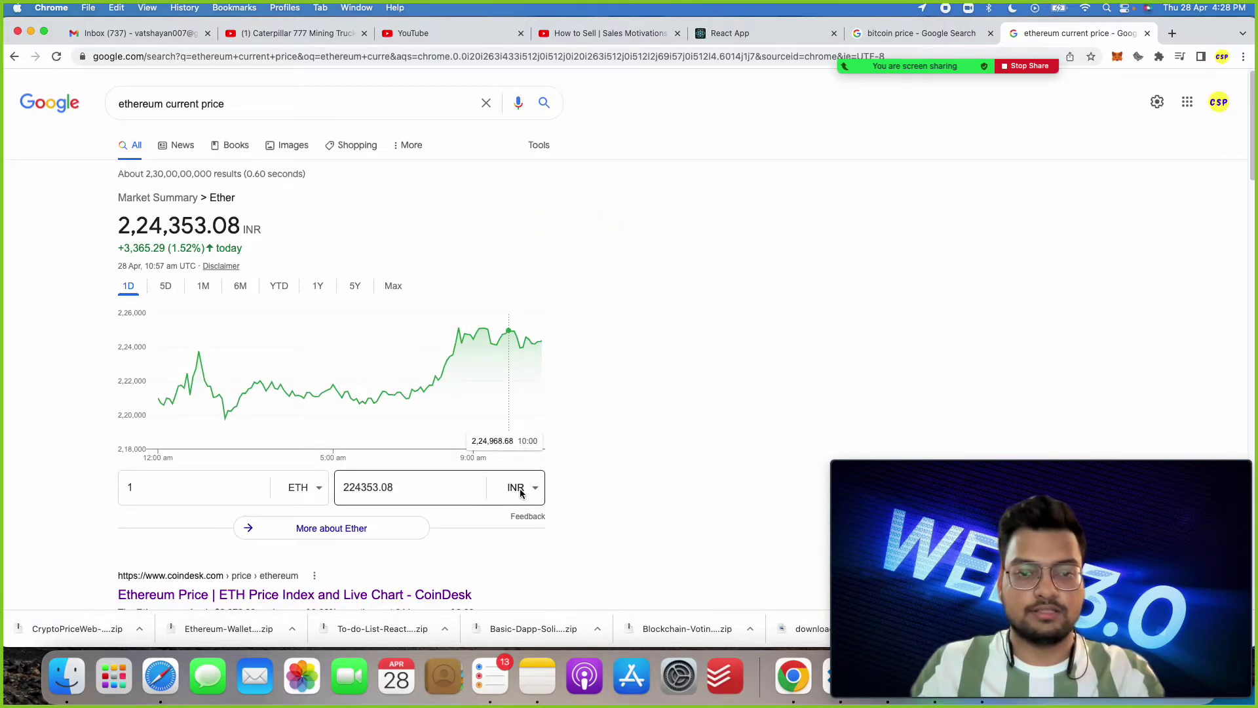
pyautogui.click(532, 491)
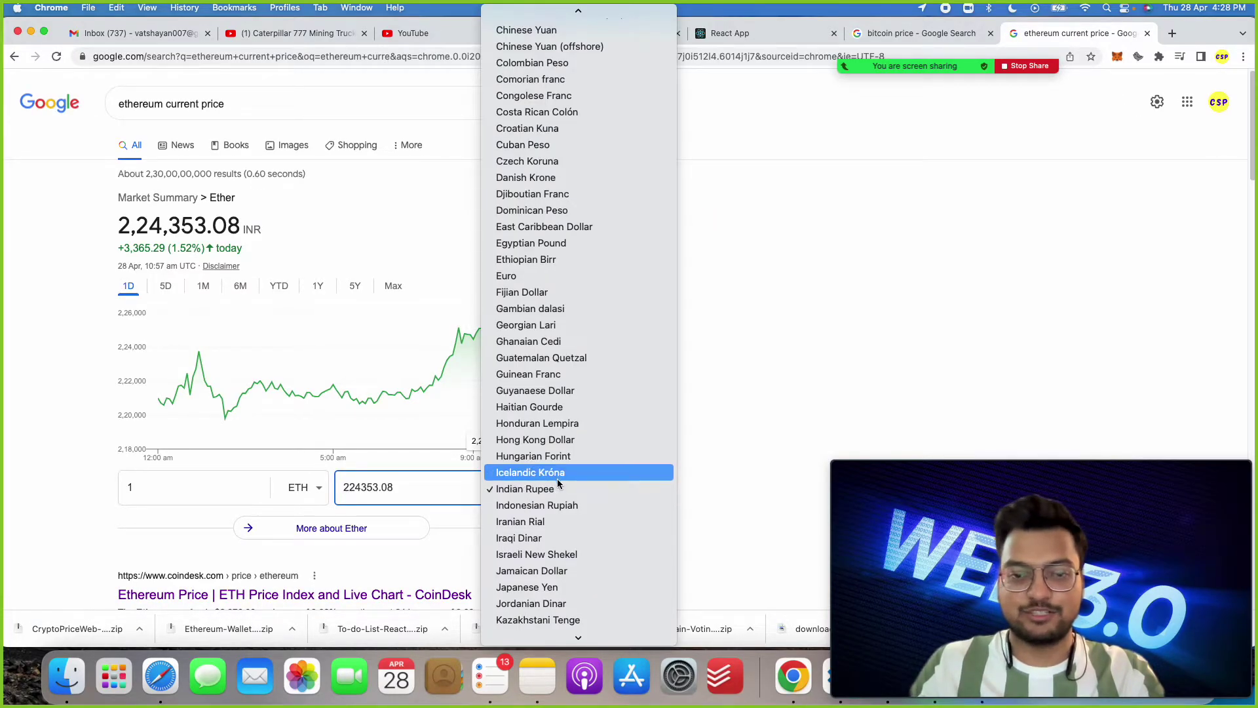
pyautogui.write('united')
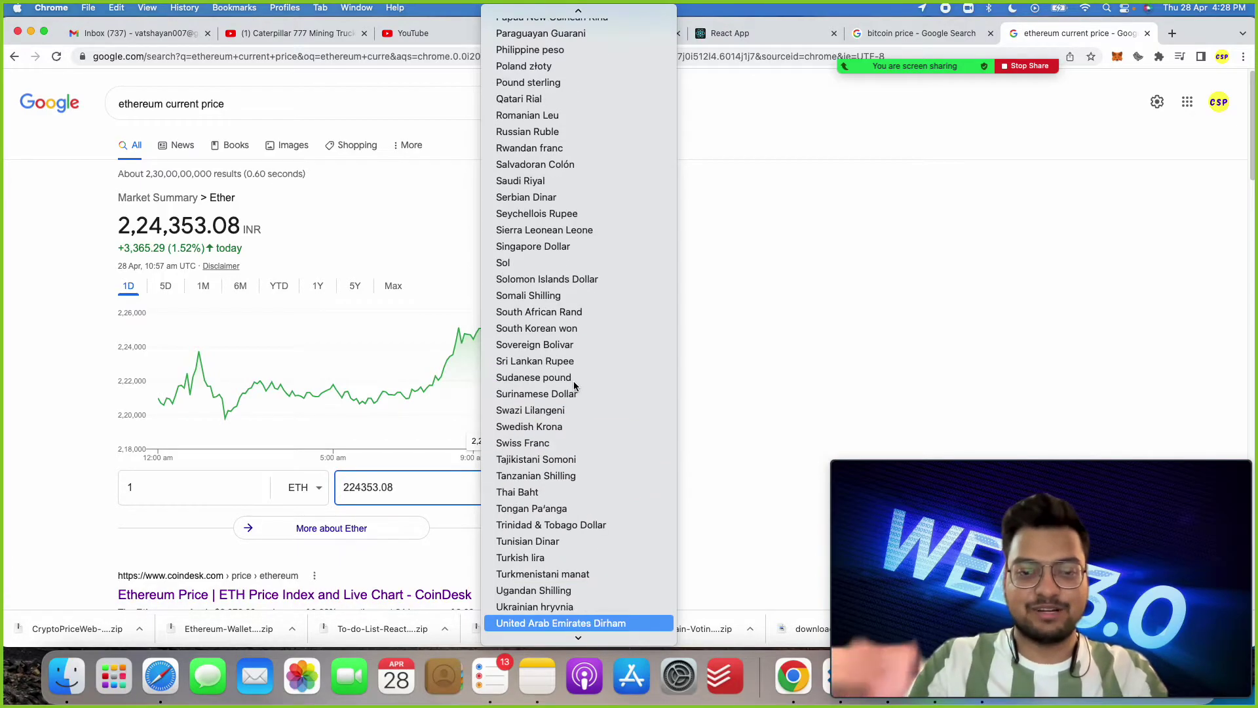
pyautogui.press('Down')
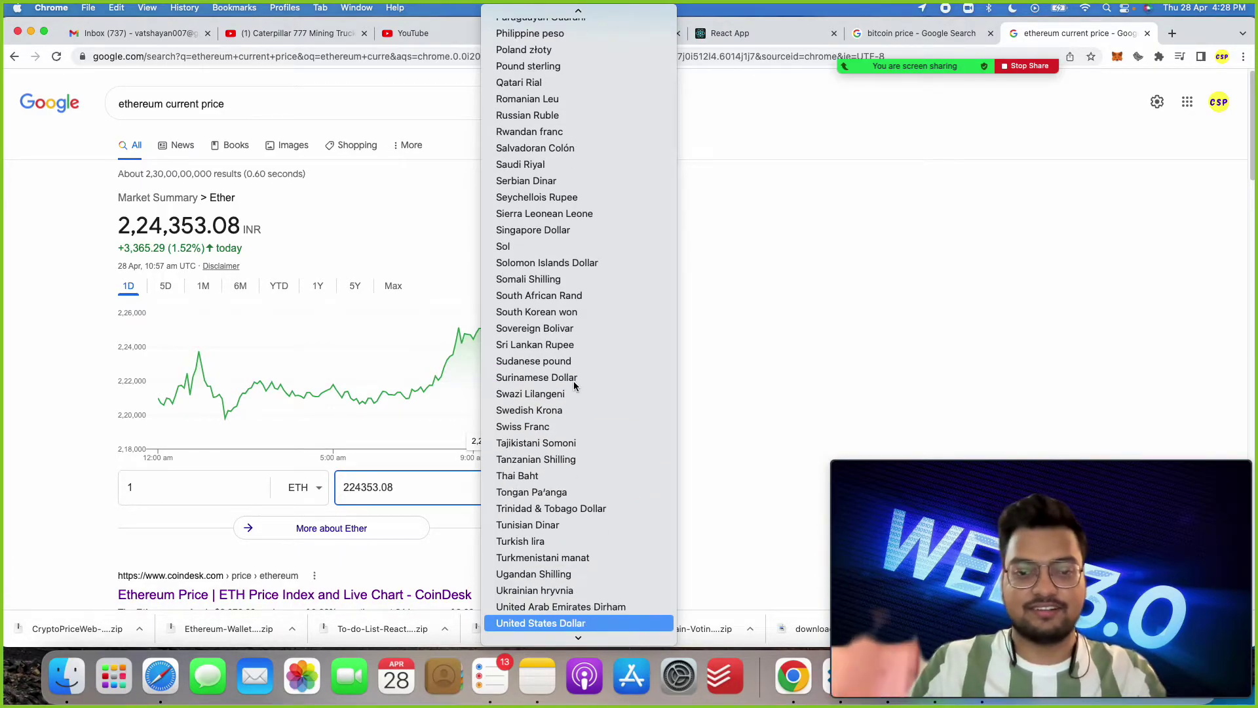
pyautogui.click(601, 623)
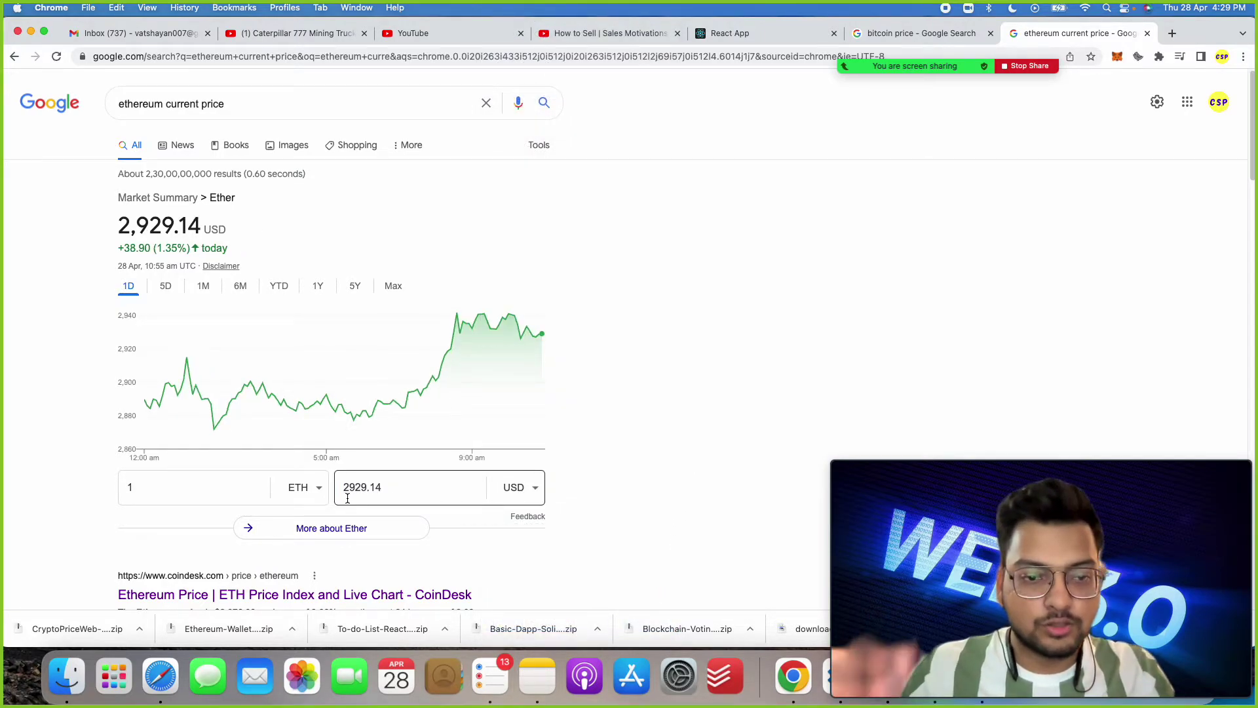
pyautogui.click(744, 34)
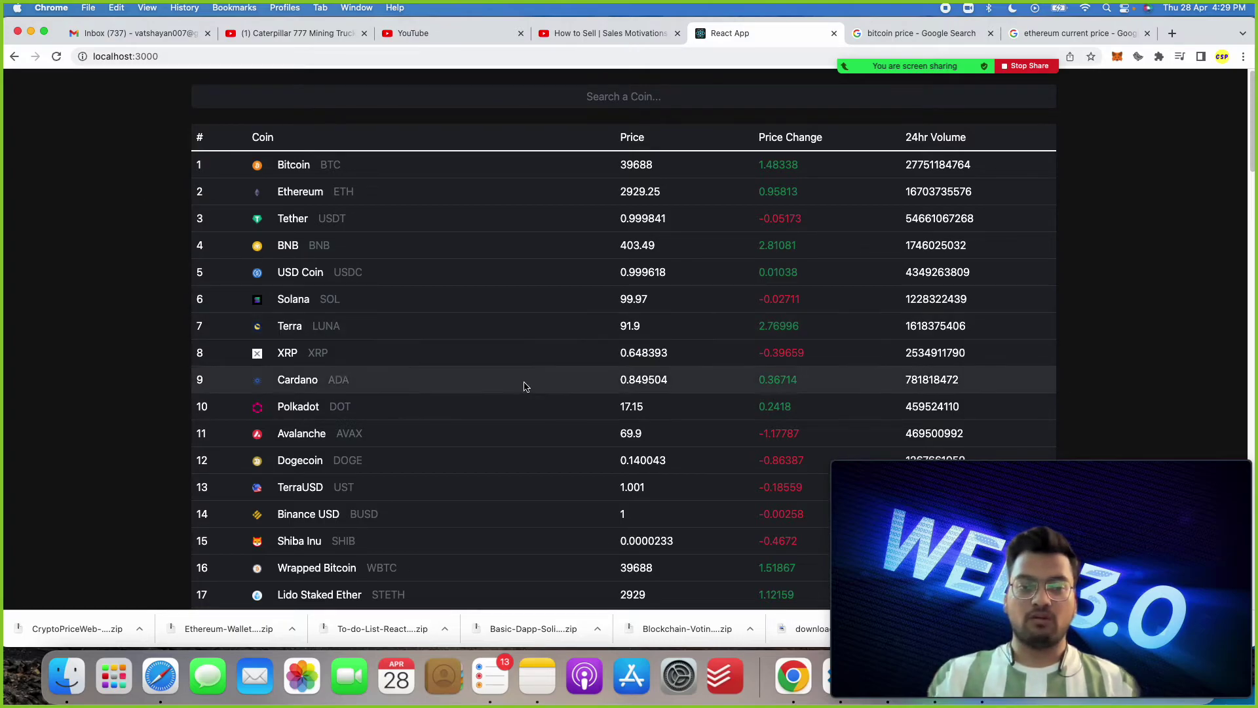
# Step: Return to Visual Studio Code showing package.json and the webpack build compiled with one warning
pyautogui.moveTo(1041, 571)
pyautogui.moveTo(901, 447); pyautogui.dragTo(293, 417)
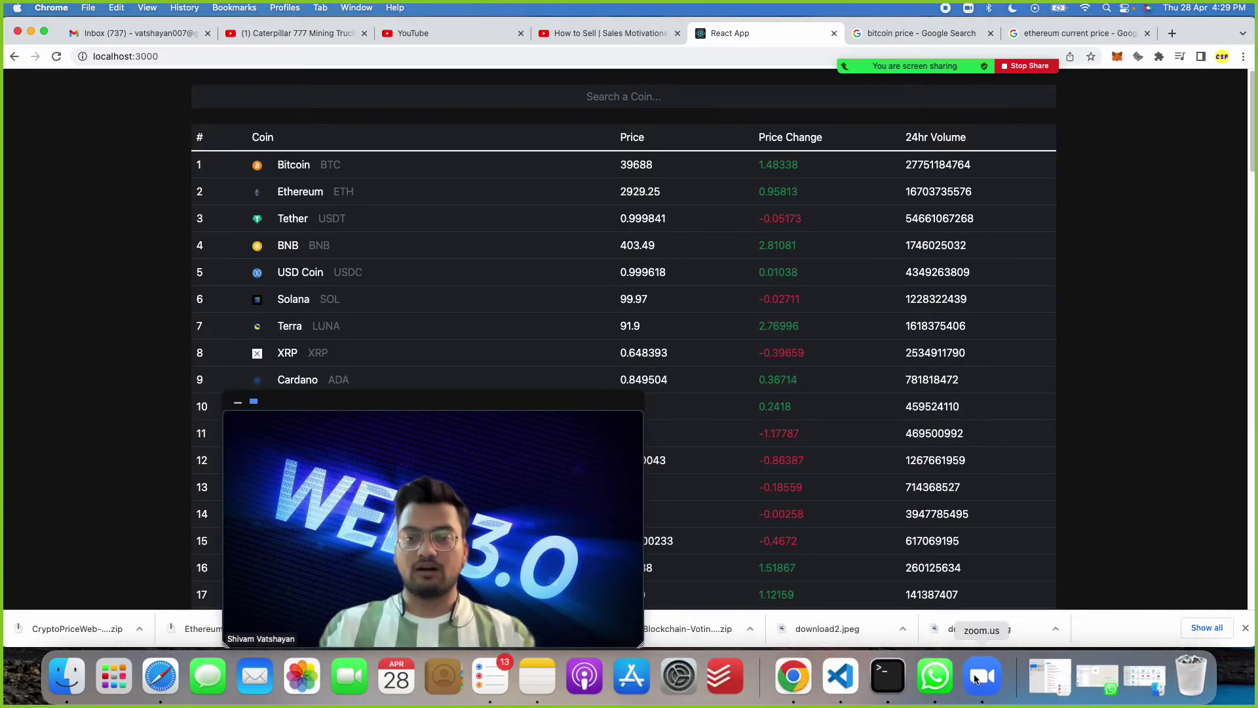
pyautogui.click(843, 677)
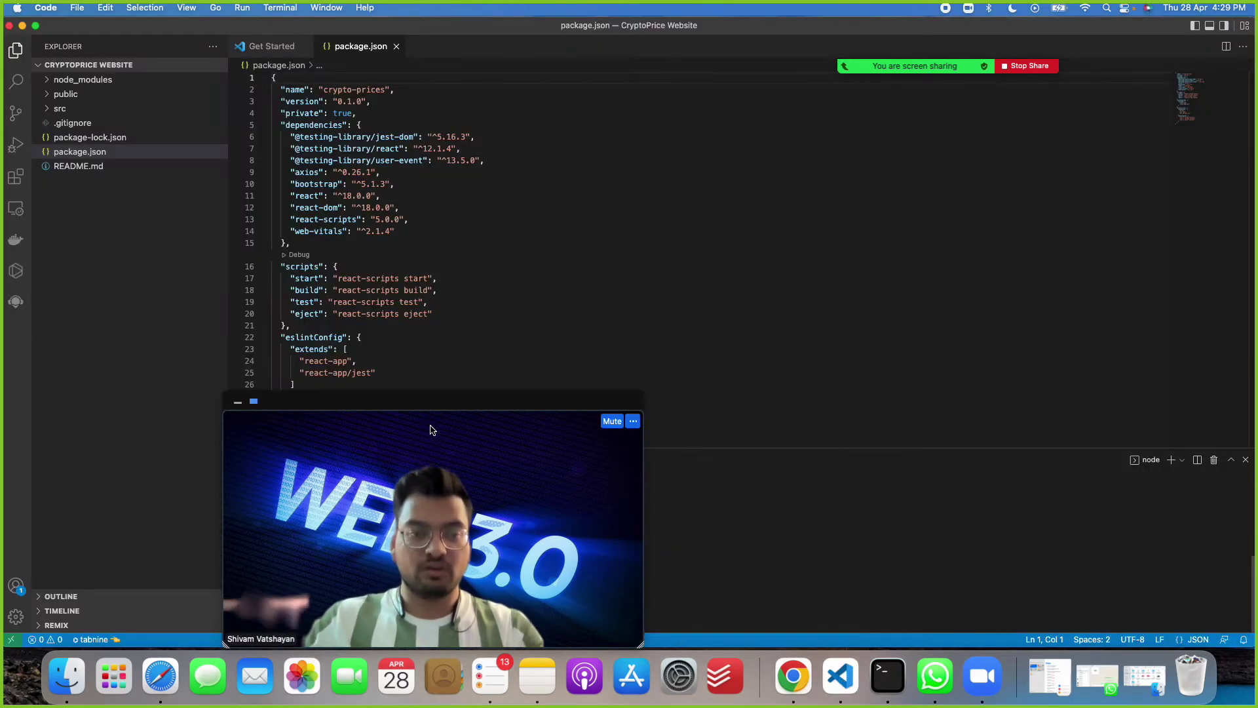
pyautogui.moveTo(433, 415)
pyautogui.mouseDown()
pyautogui.moveTo(1005, 365)
pyautogui.moveTo(1035, 389)
pyautogui.mouseUp()
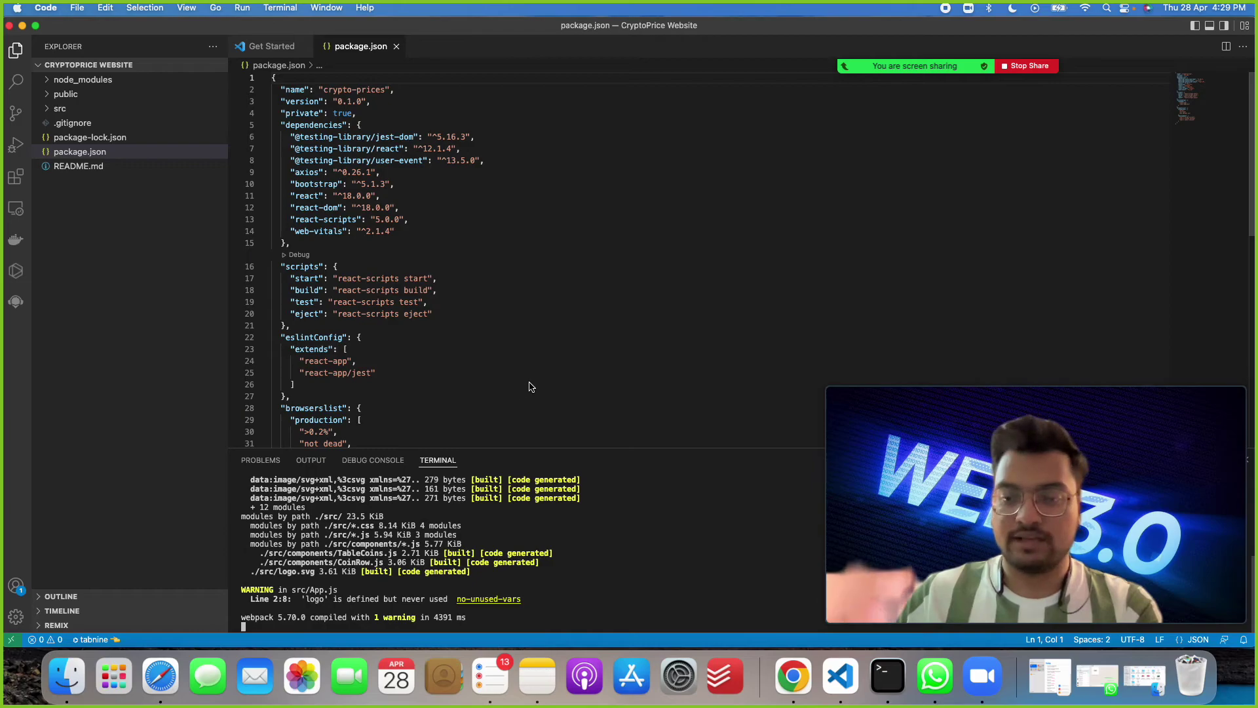